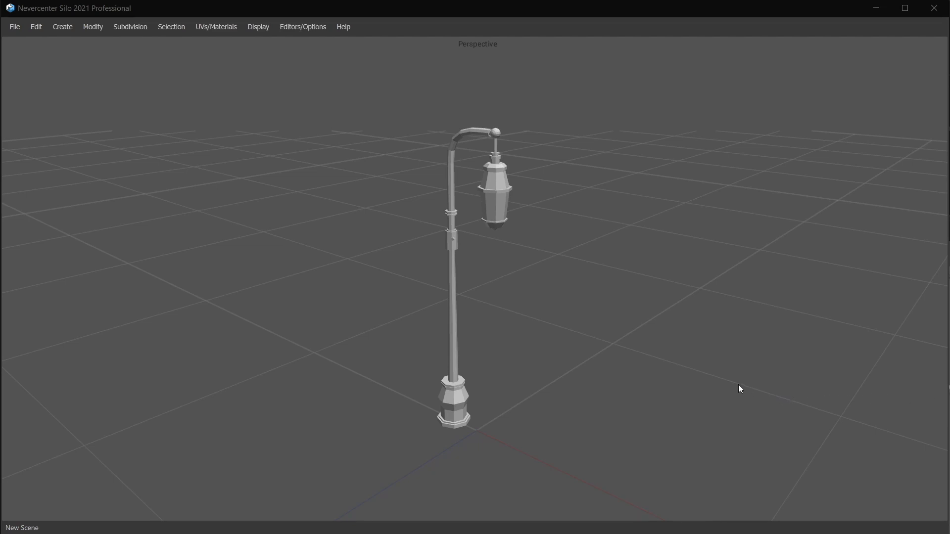
- Recenter the object axis of the whole street lamp model
left_click(458, 319)
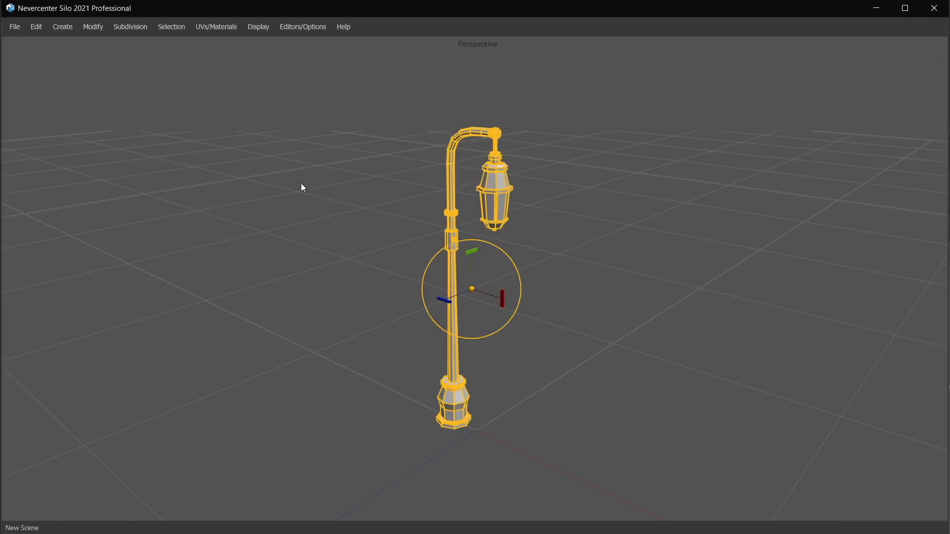
left_click(166, 33)
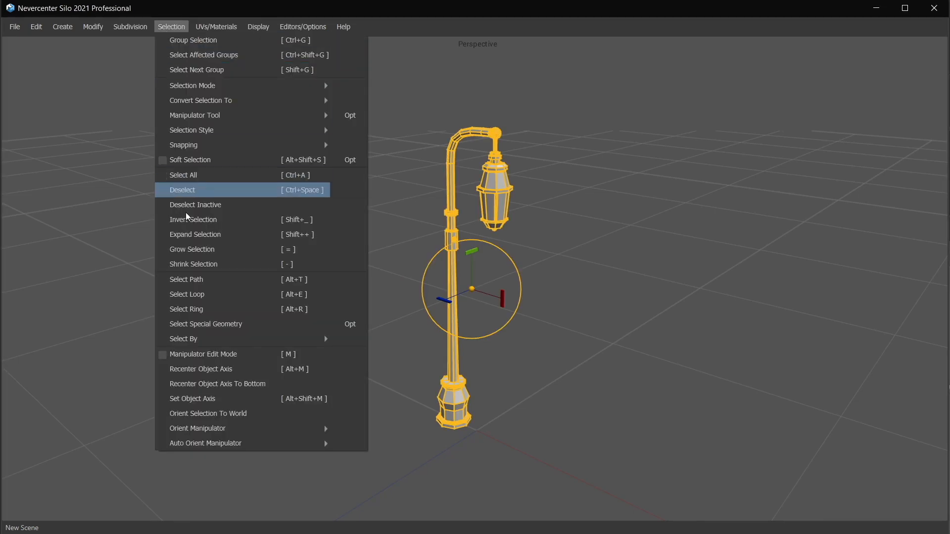
mouse_move(202, 341)
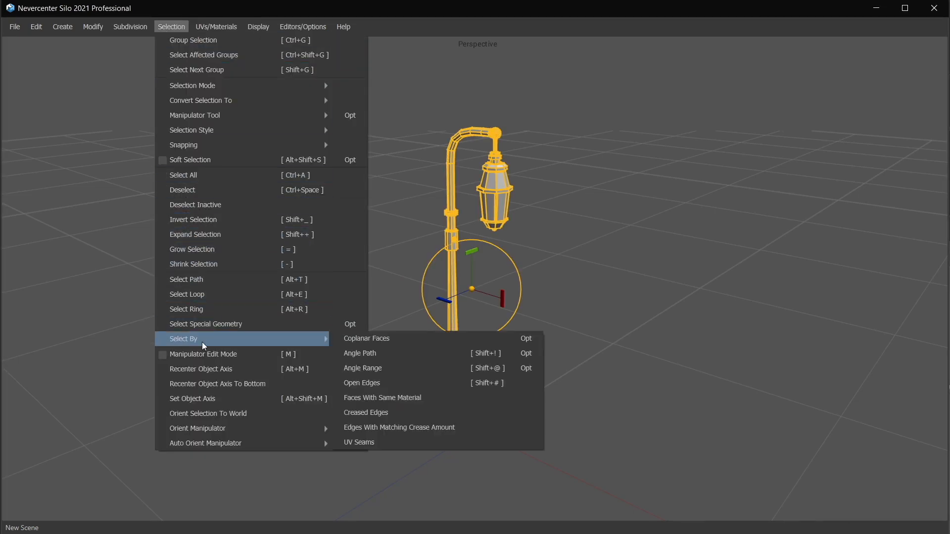
left_click(216, 373)
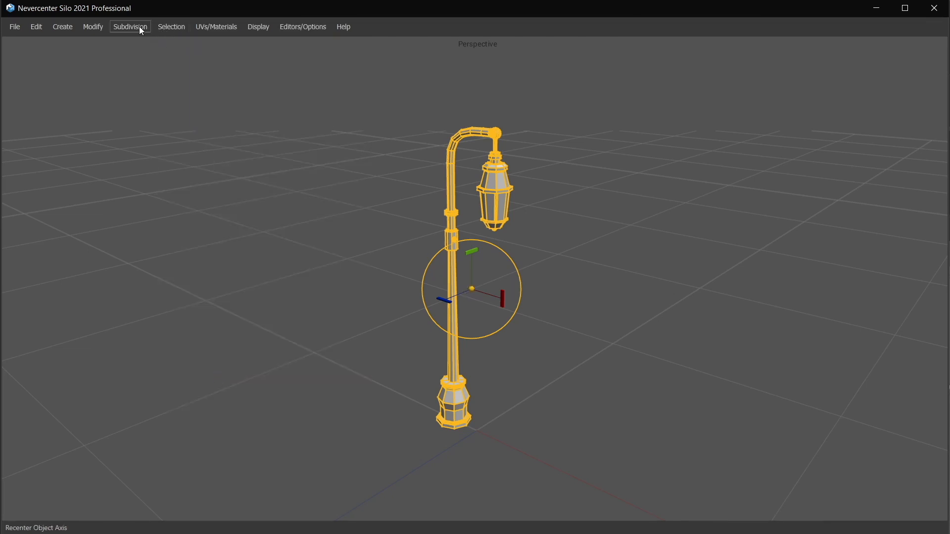
- Recenter the street lamp's object axis to the bottom of the model
left_click(161, 27)
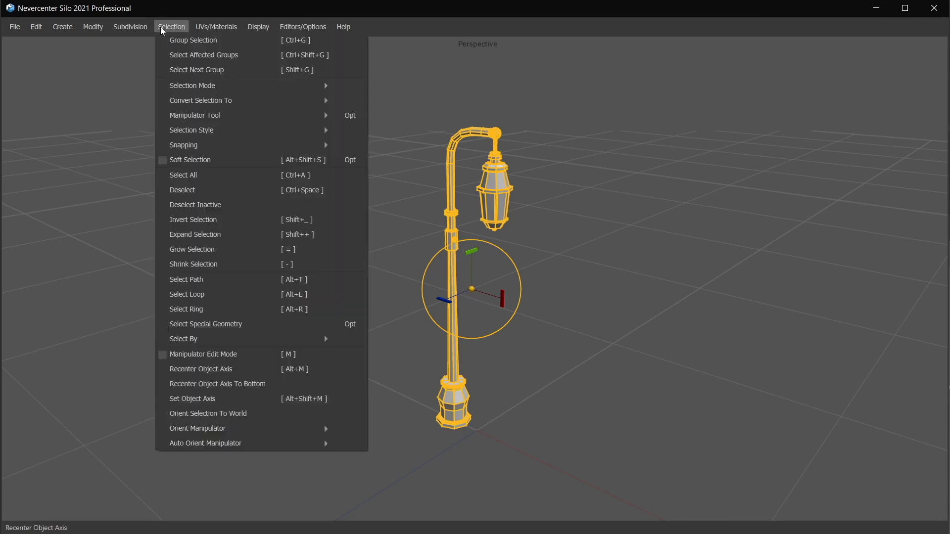
left_click(197, 385)
middle_click_drag(414, 408, 479, 372)
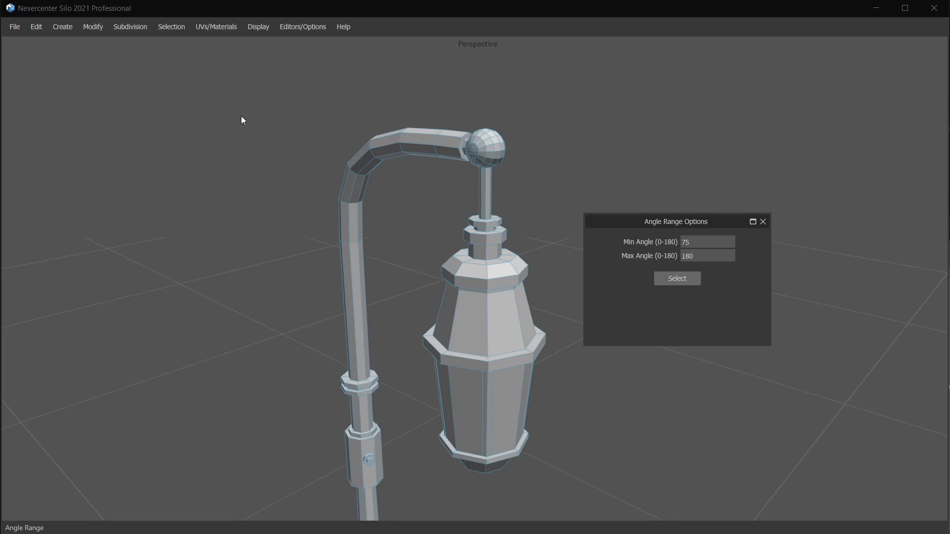
- Select the lamp's edges by Angle Range, from a minimum of 75 to a maximum of 180 degrees
left_click(172, 27)
mouse_move(219, 342)
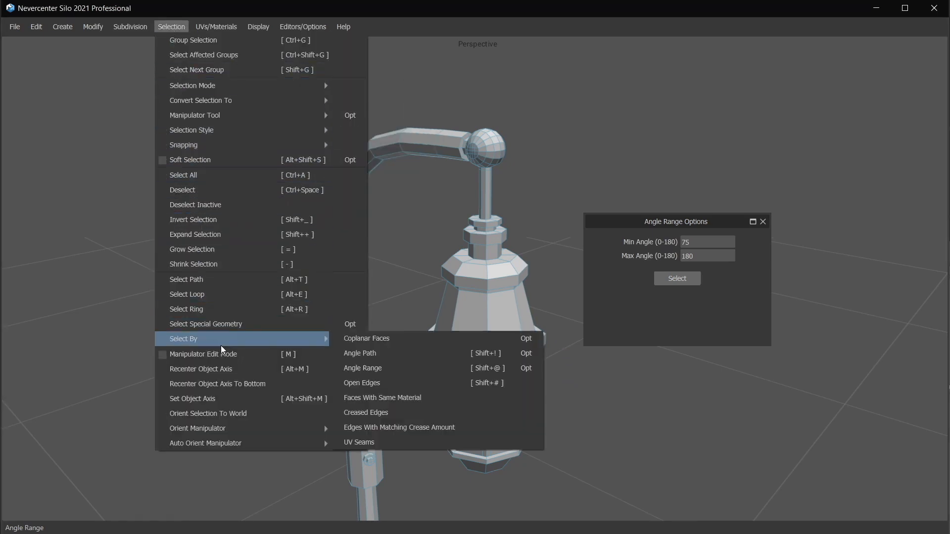
left_click(365, 368)
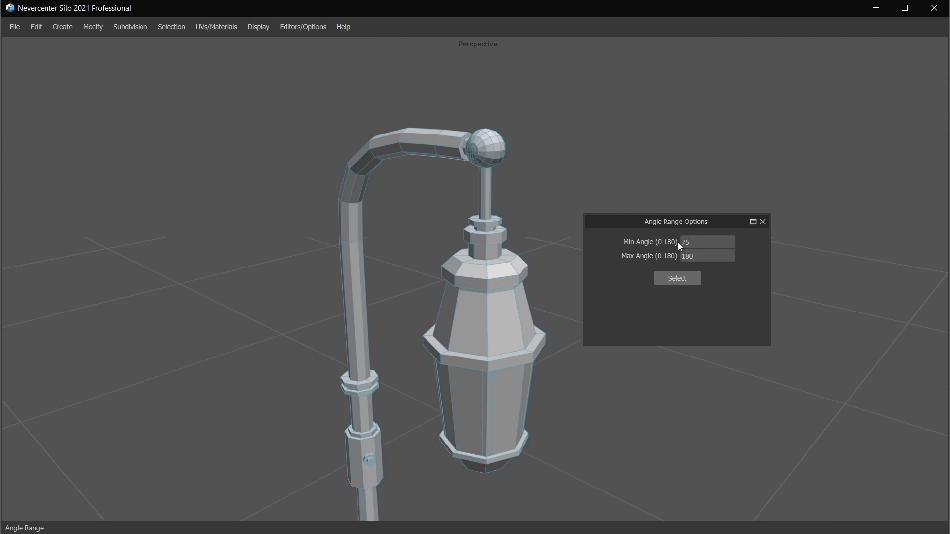
left_click(677, 280)
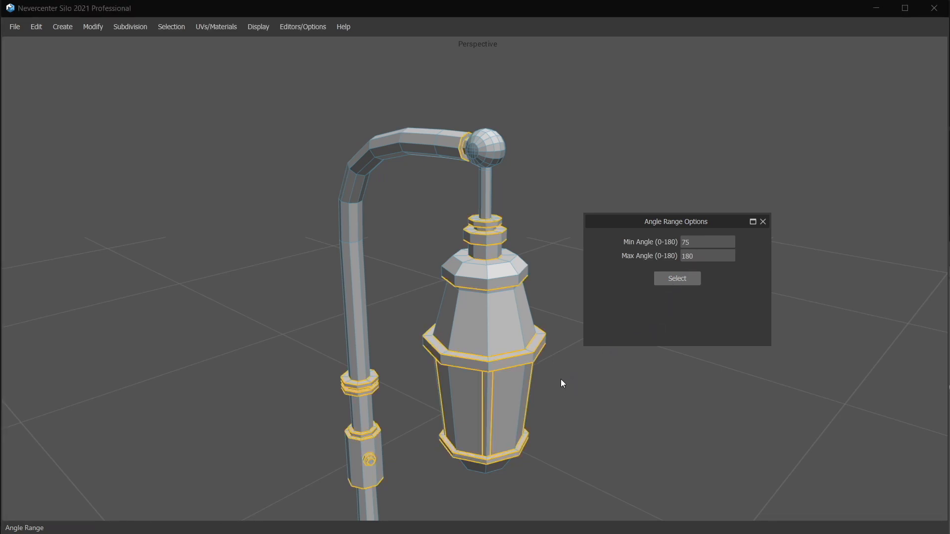
middle_click_drag(561, 380, 531, 407)
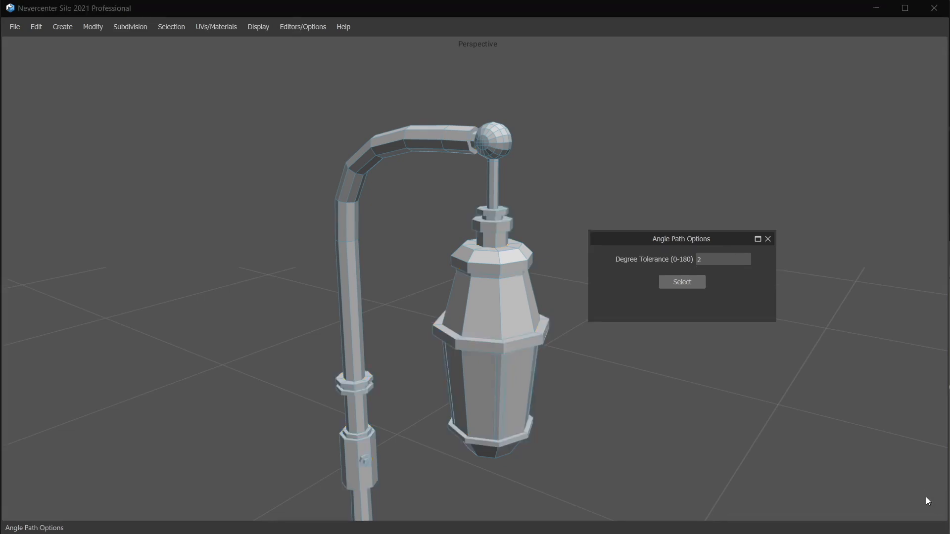
- Select edge paths around the lantern's middle rim, lower rim and upper collar by Angle Path with a degree tolerance of 2
left_click(519, 332)
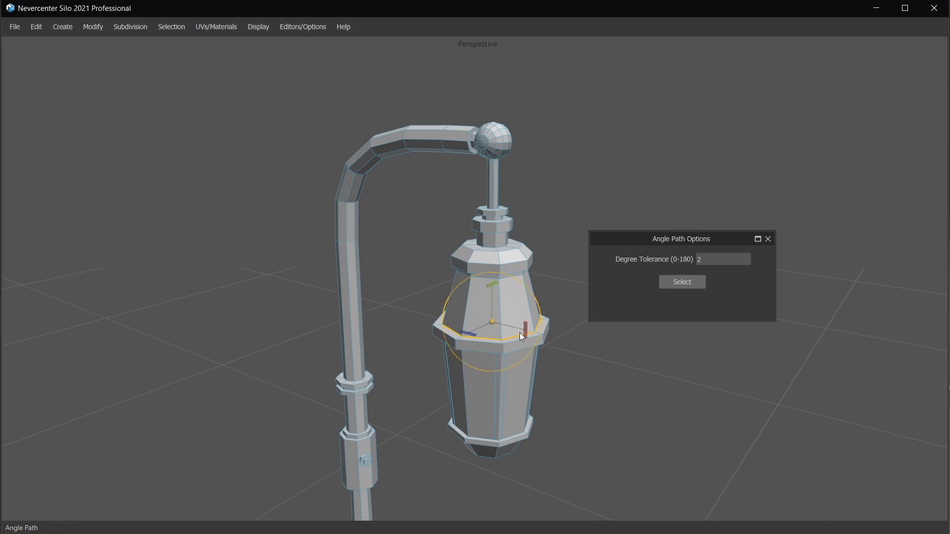
double_click(485, 344)
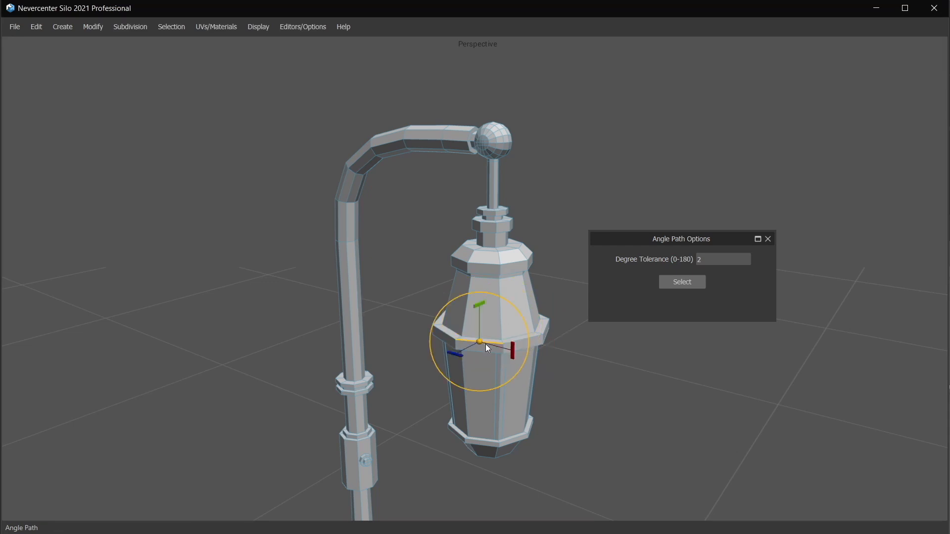
left_click_drag(529, 382, 515, 396, "alt")
double_click(496, 440)
left_click_drag(474, 424, 459, 300, "alt")
double_click(462, 271)
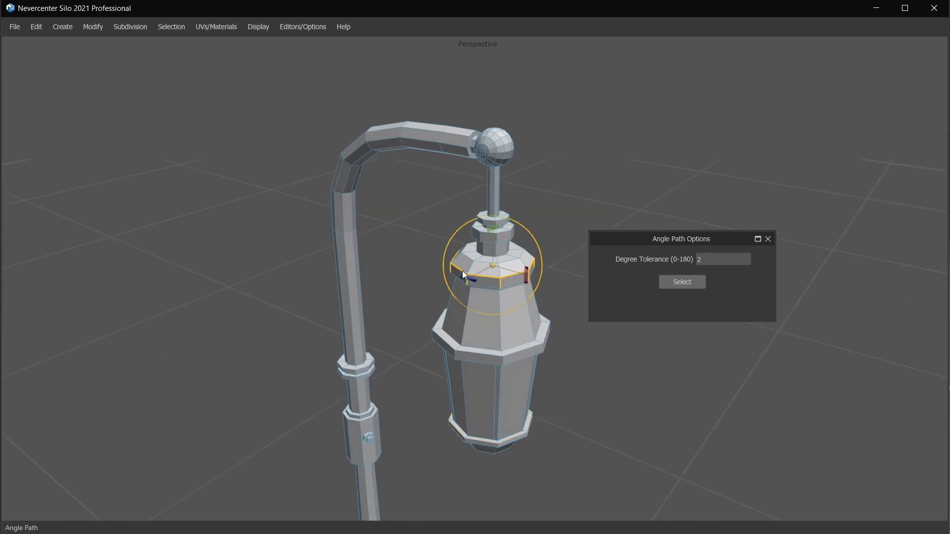
left_click_drag(465, 303, 479, 301, "alt")
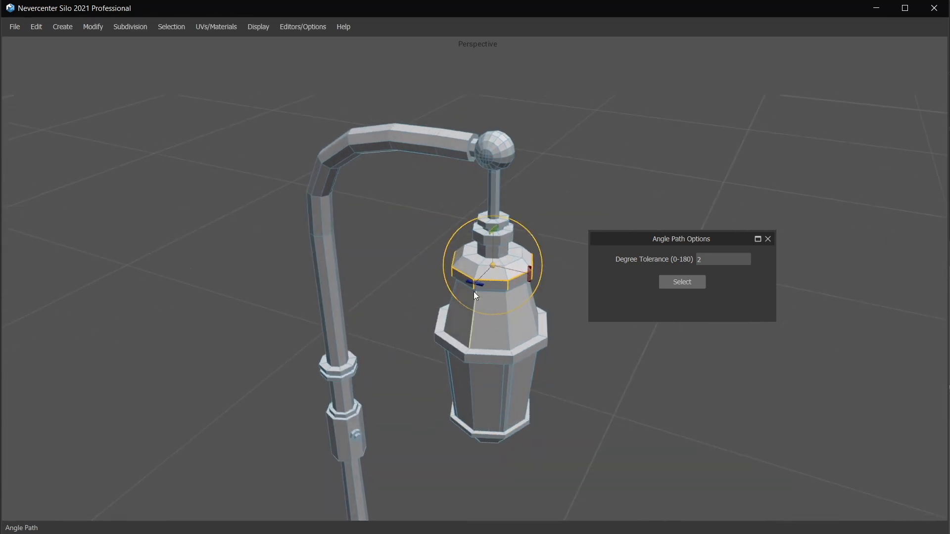
left_click_drag(574, 284, 505, 281, "alt")
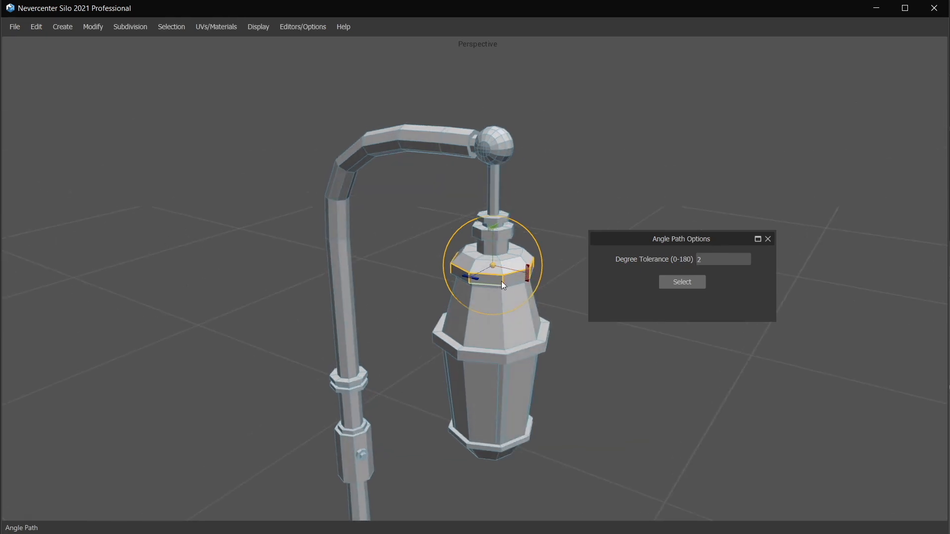
- Select one front edge on the lantern's middle rim and one on its upper collar
left_click(491, 352)
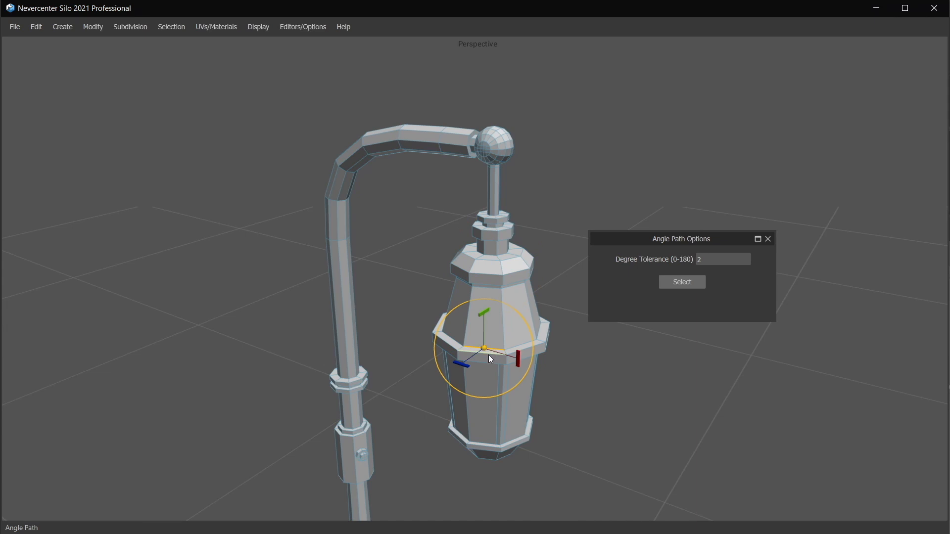
left_click(492, 278)
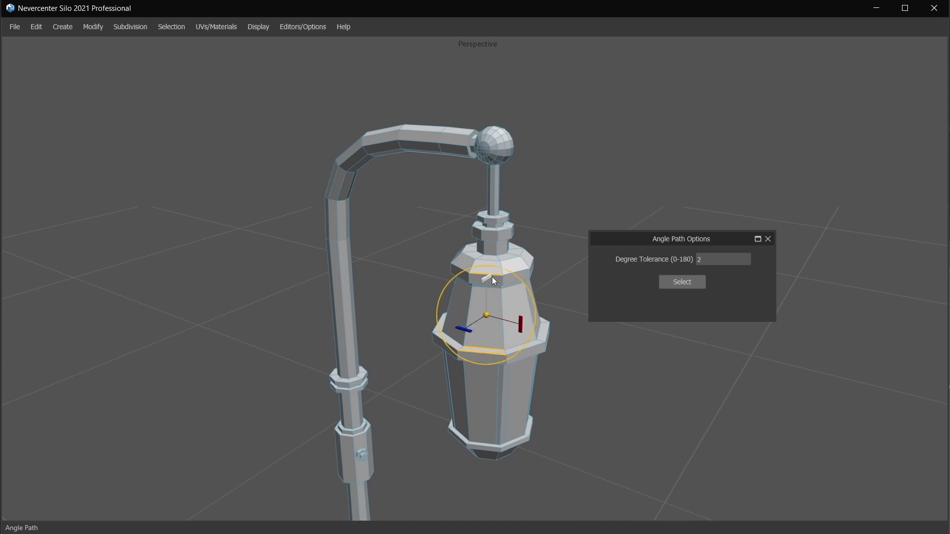
middle_click_drag(497, 292, 483, 328)
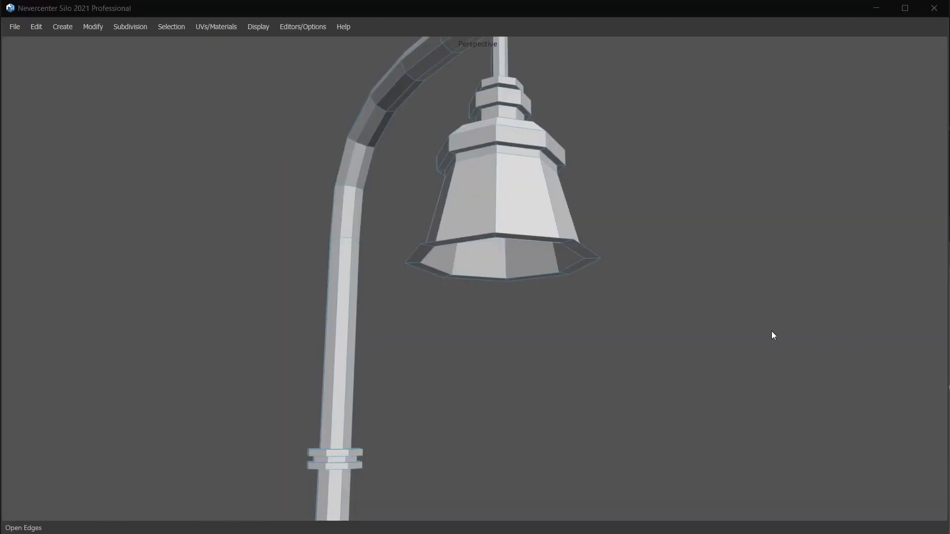
- Select the open edges around the bottom opening of the lampshade
left_click(173, 29)
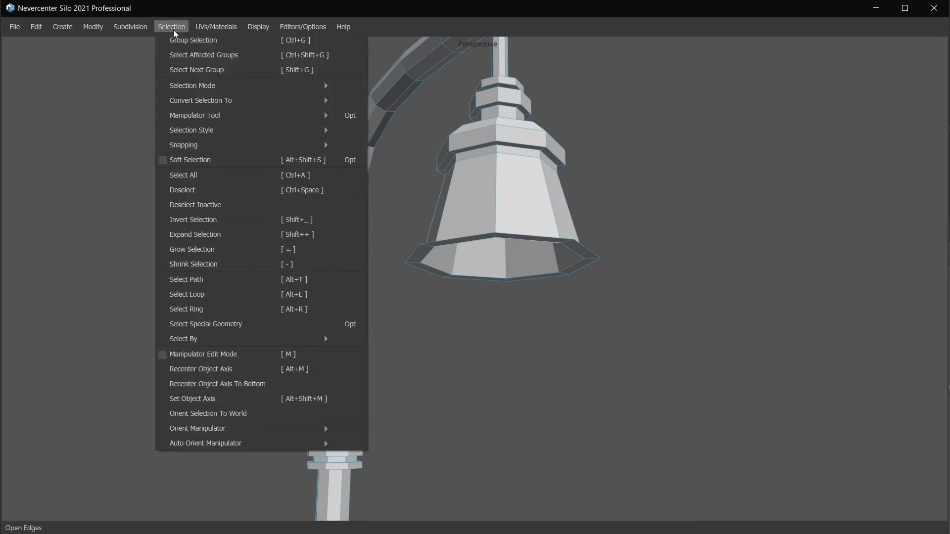
mouse_move(251, 339)
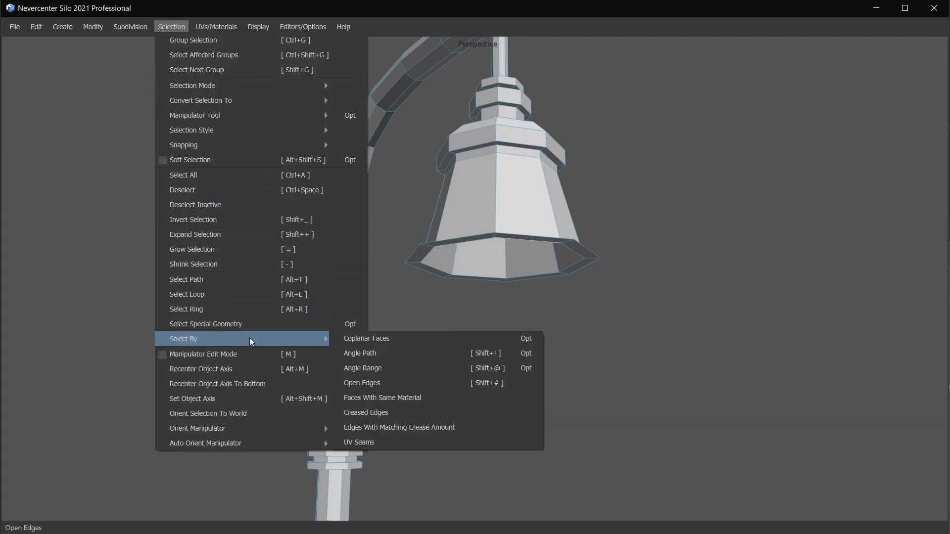
left_click(389, 385)
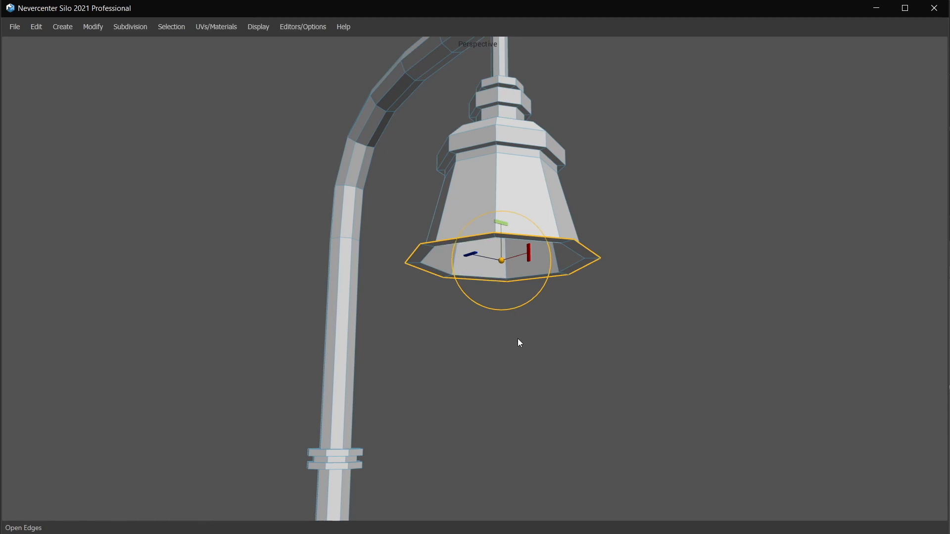
- Try extruding the lampshade's open bottom edges straight down into a vertical band, and undo it
middle_click_drag(517, 339, 517, 358)
key("x")
key("w")
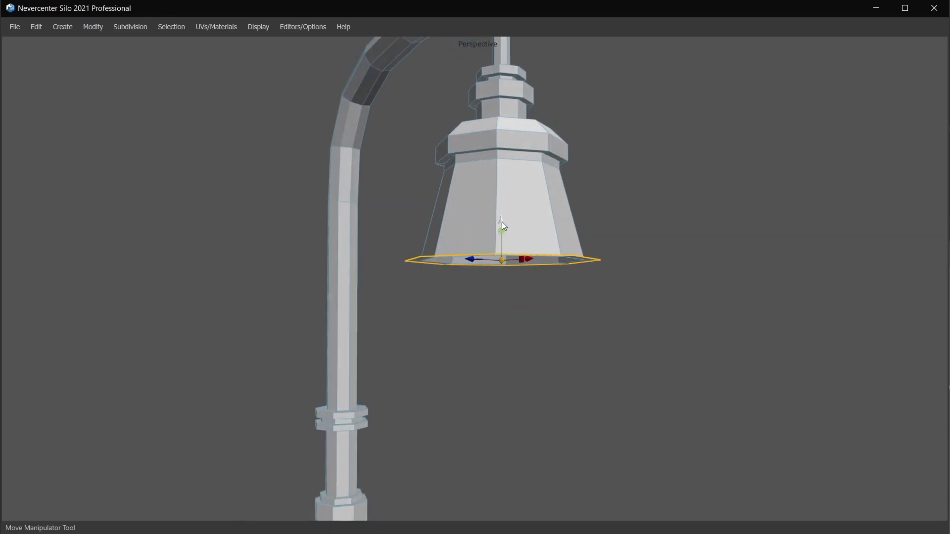
left_click_drag(500, 224, 503, 257)
middle_click_drag(549, 373, 511, 304)
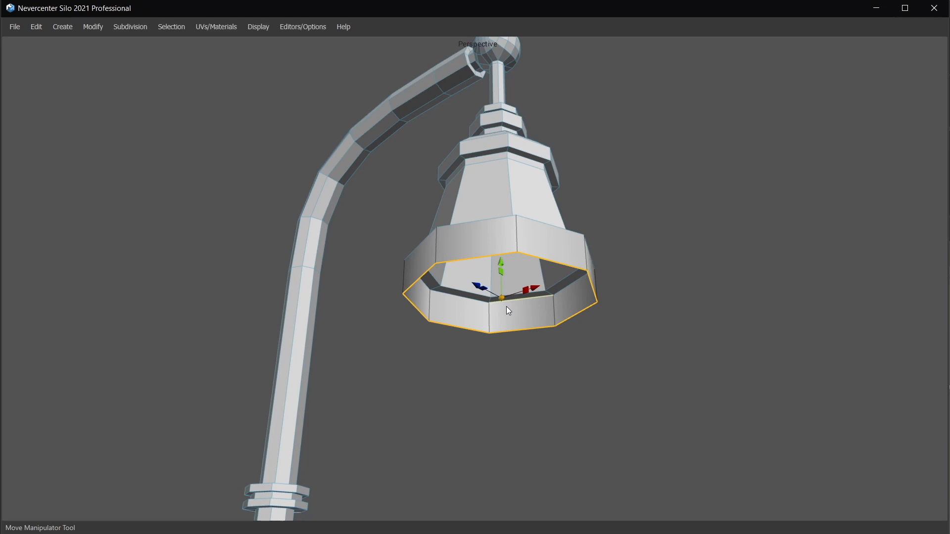
key("ctrl+z")
middle_click_drag(594, 301, 562, 290)
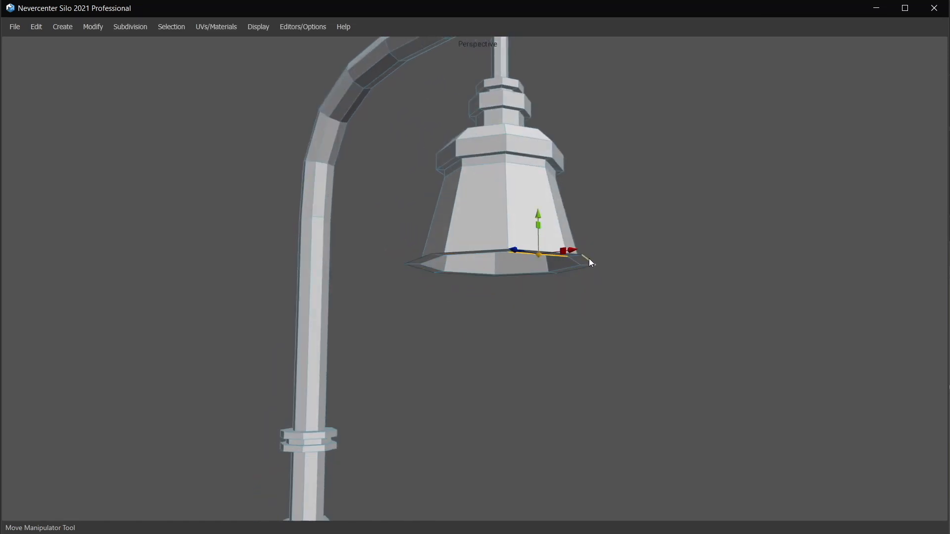
middle_click_drag(596, 310, 573, 292)
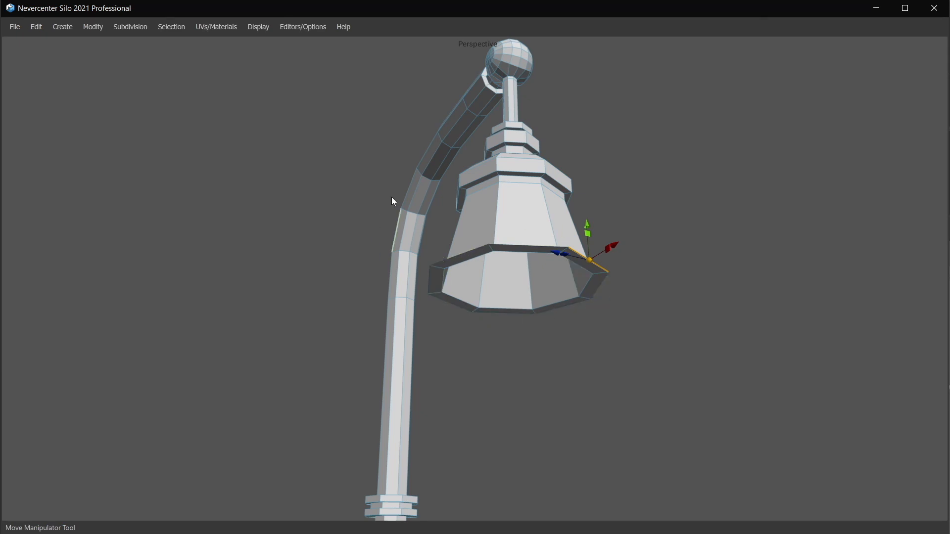
middle_click_drag(498, 345, 636, 370)
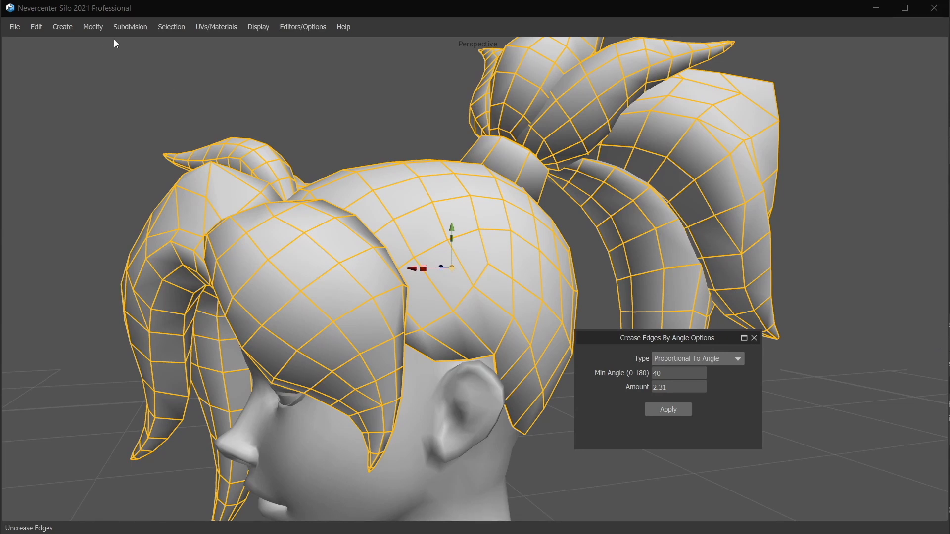
- Crease the selected hair's edges by angle with Constant Strength, minimum angle 40 and amount 2.31
left_click(124, 27)
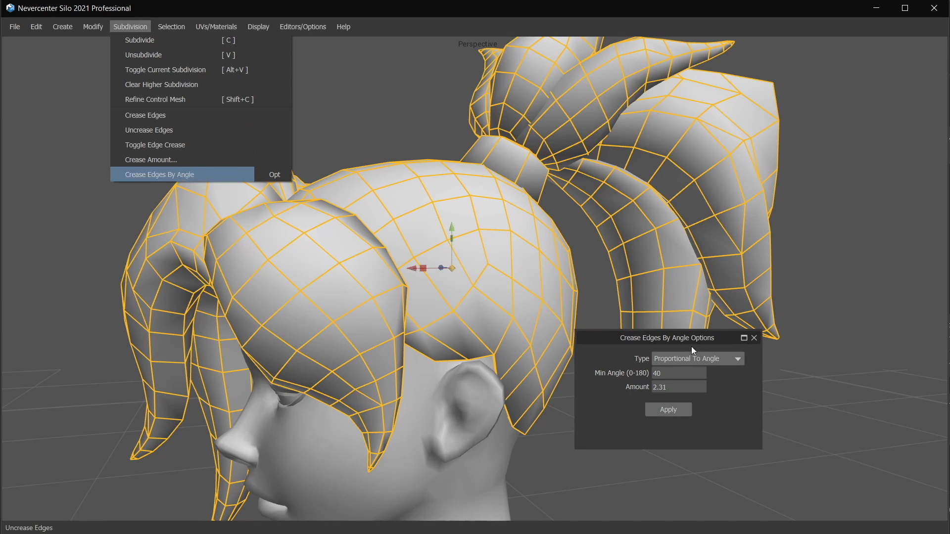
left_click(662, 344)
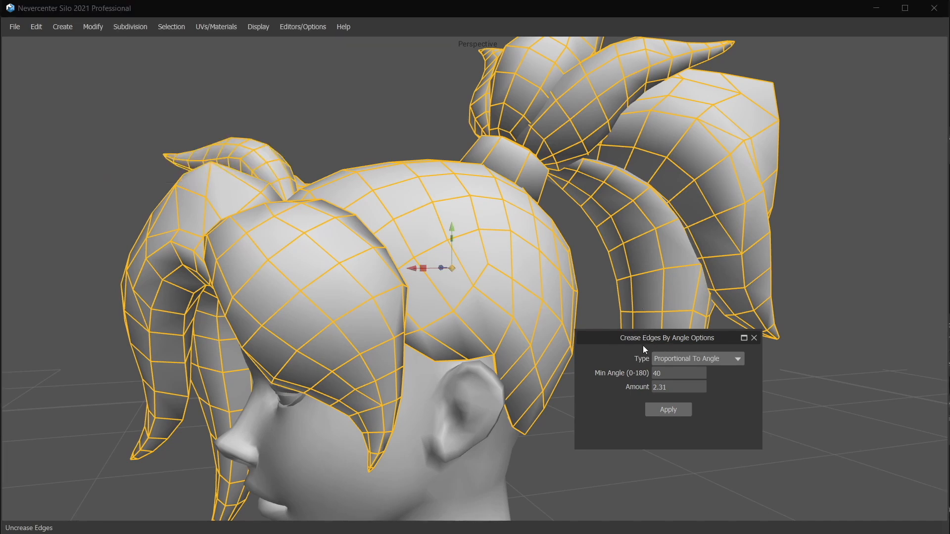
left_click(678, 358)
left_click(677, 347)
left_click(667, 410)
left_click(786, 248)
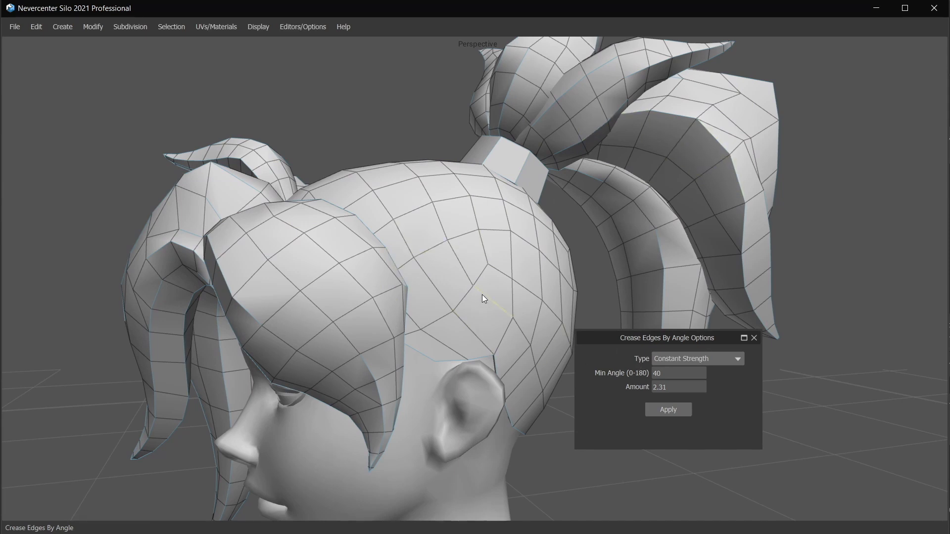
- Crease the whole hair object's edges by angle again, using Proportional To Angle with a minimum angle of 50
left_click(685, 358)
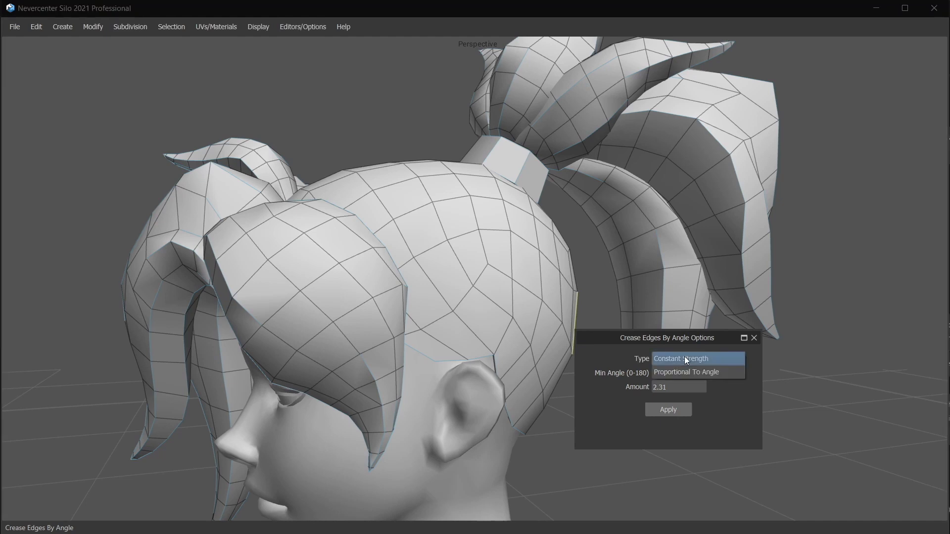
left_click(688, 355)
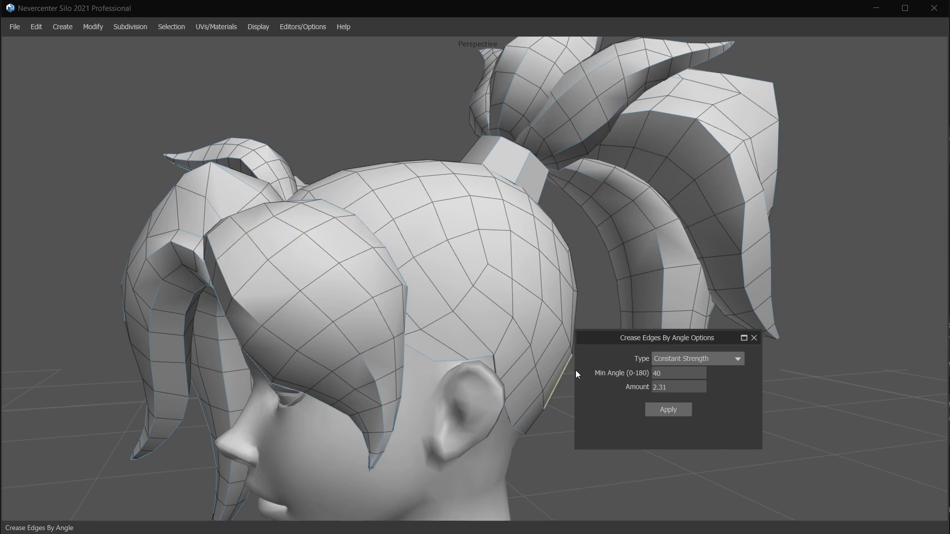
left_click(681, 363)
left_click(684, 371)
double_click(673, 374)
type("50")
left_click(420, 254)
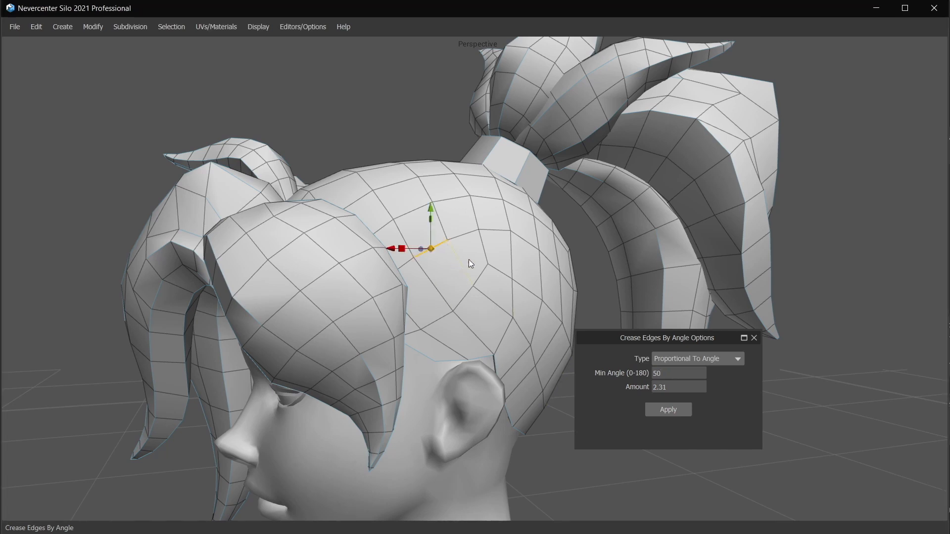
key("f")
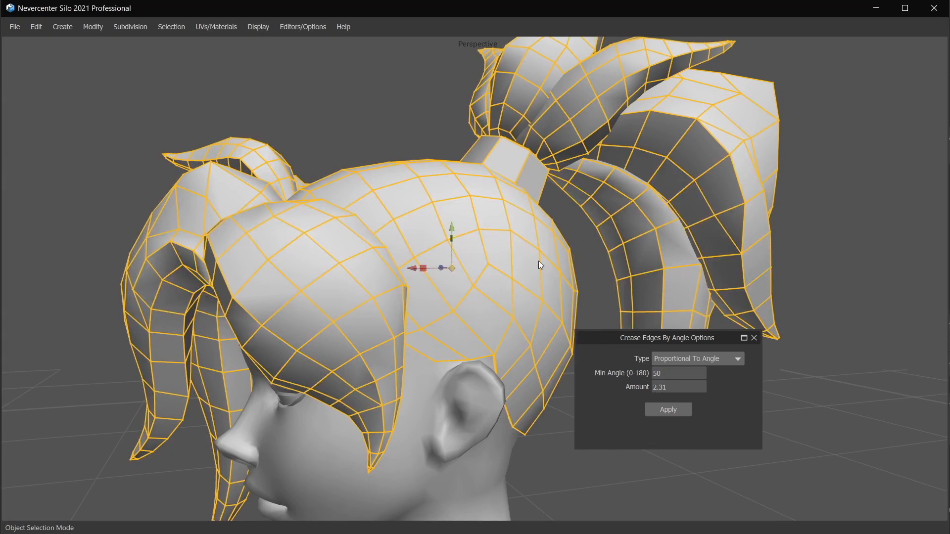
left_click(668, 409)
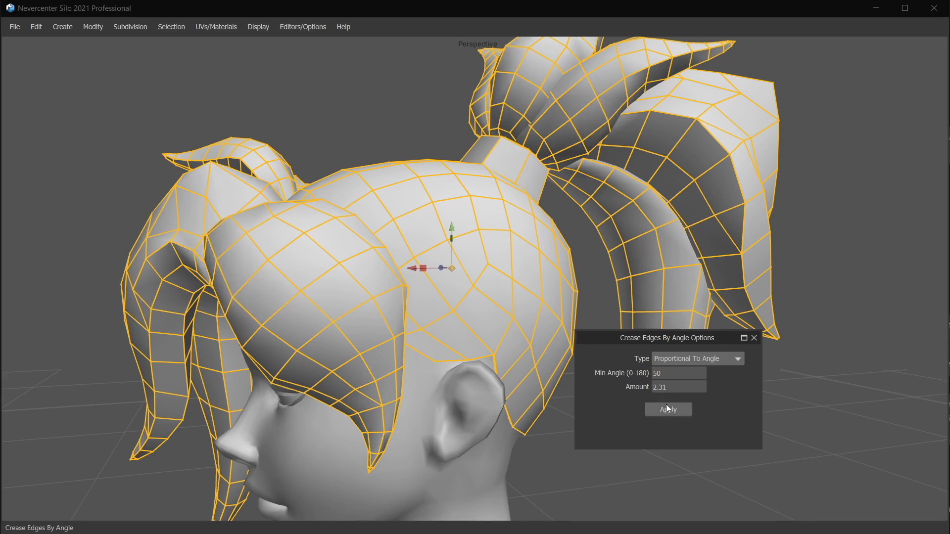
left_click(806, 302)
middle_click_drag(806, 302, 548, 257)
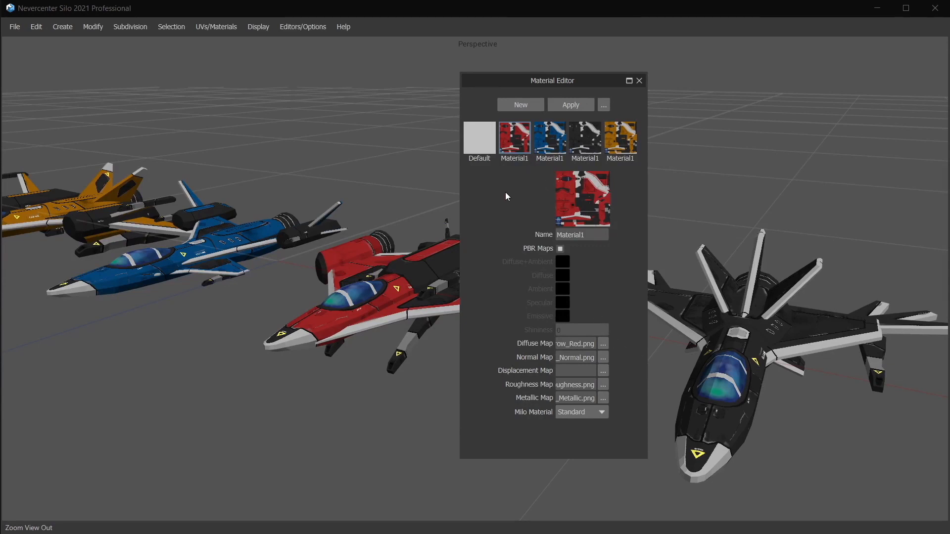
left_click(603, 105)
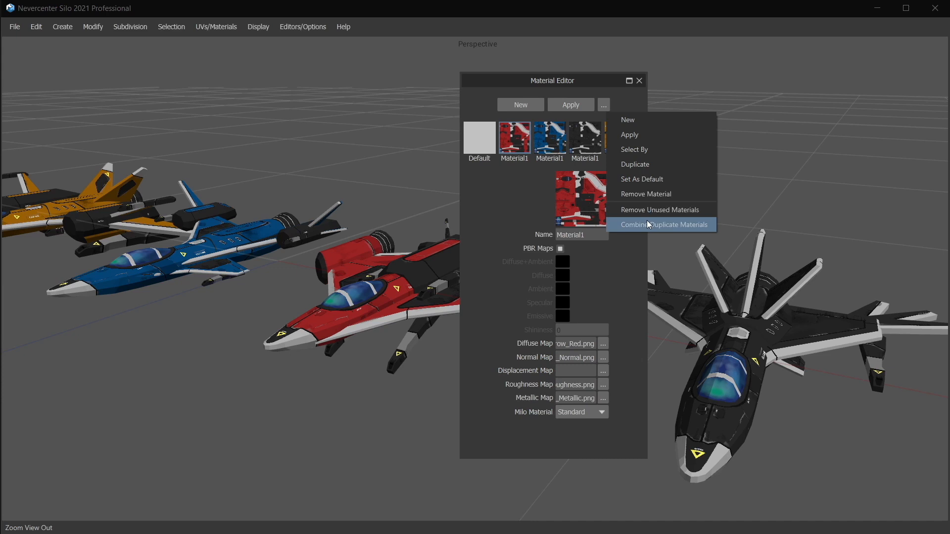
left_click(505, 192)
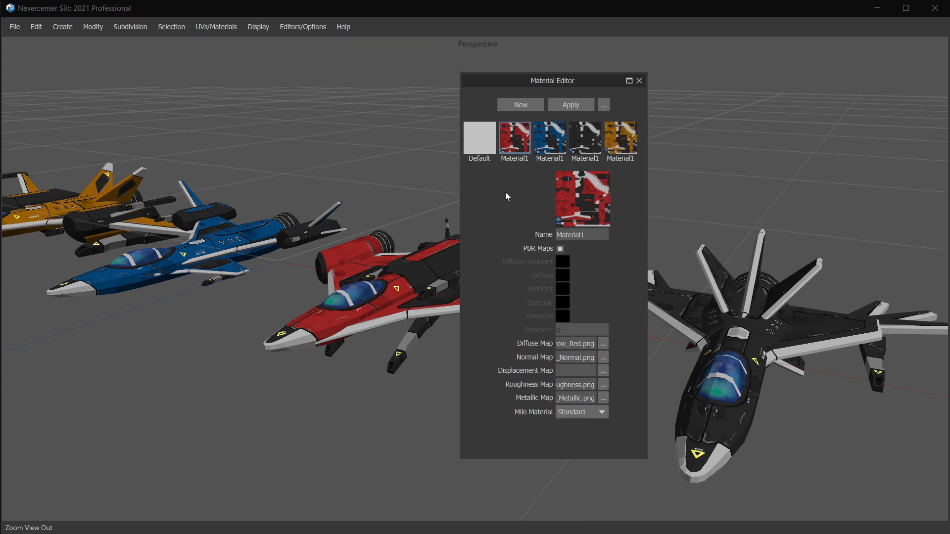